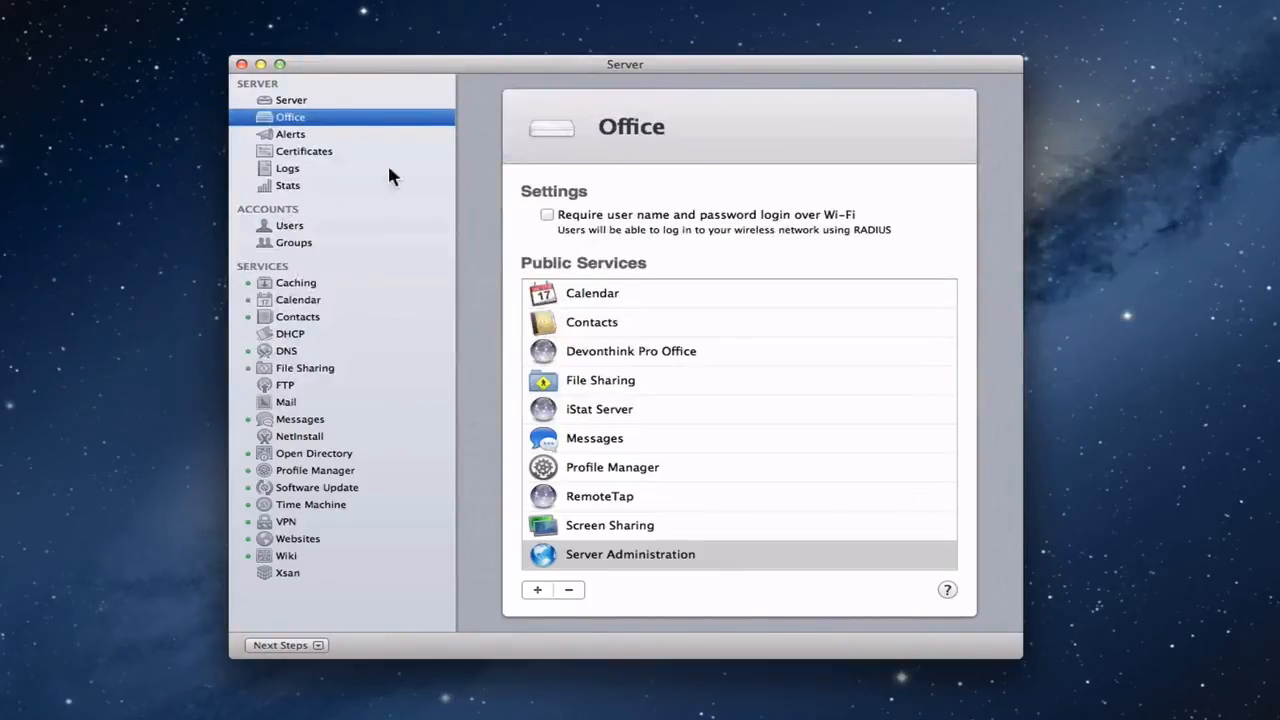
# Step: Start adding a custom service of type Other to the public services of the Office base station
pyautogui.click(537, 590)
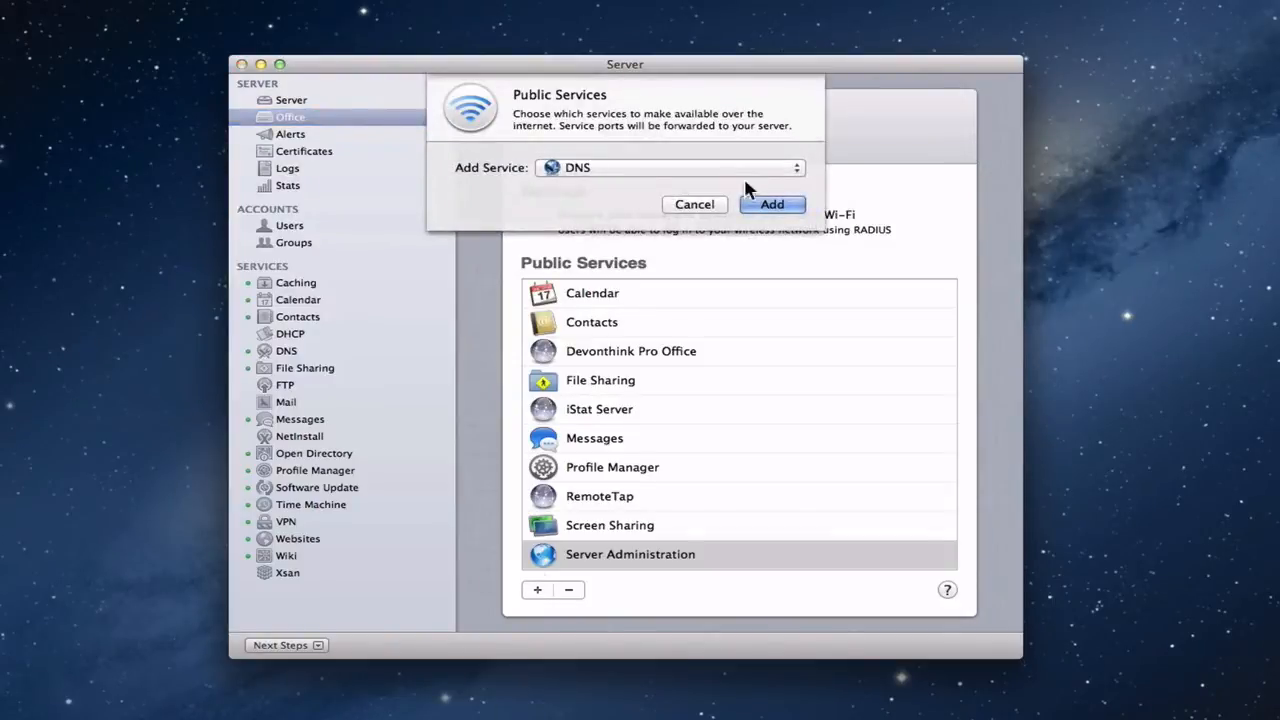
pyautogui.click(796, 168)
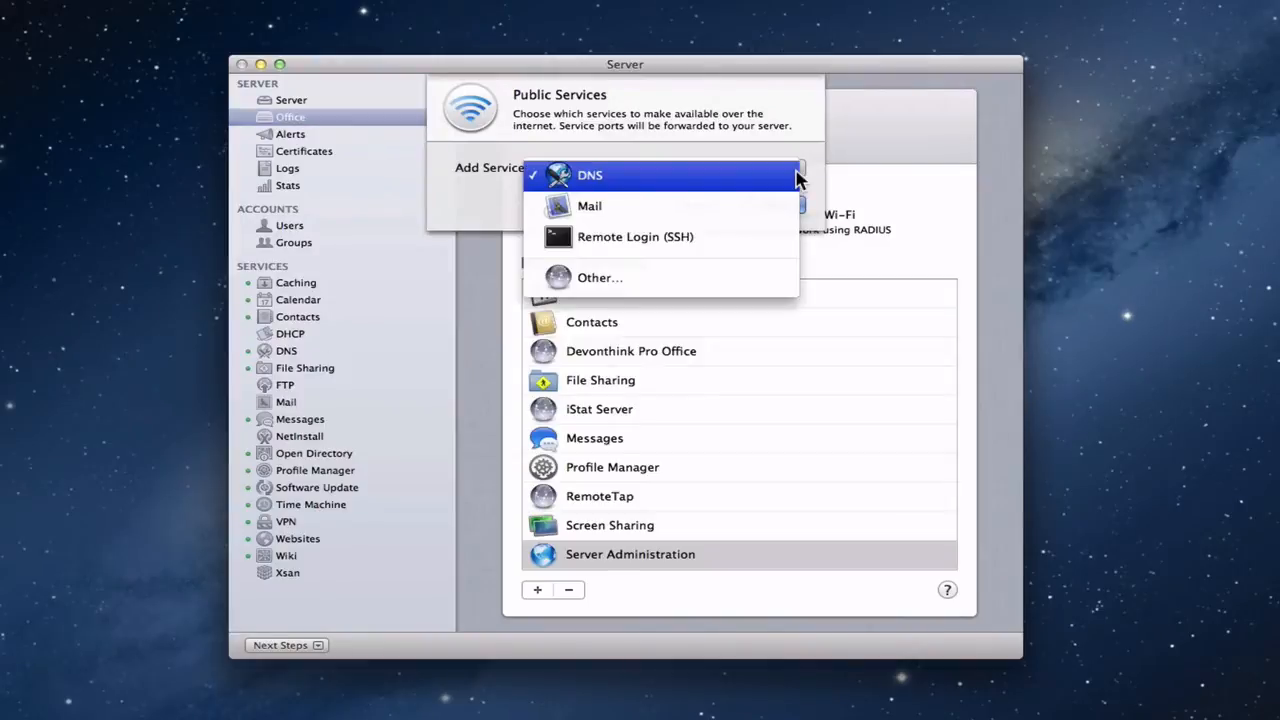
pyautogui.click(712, 292)
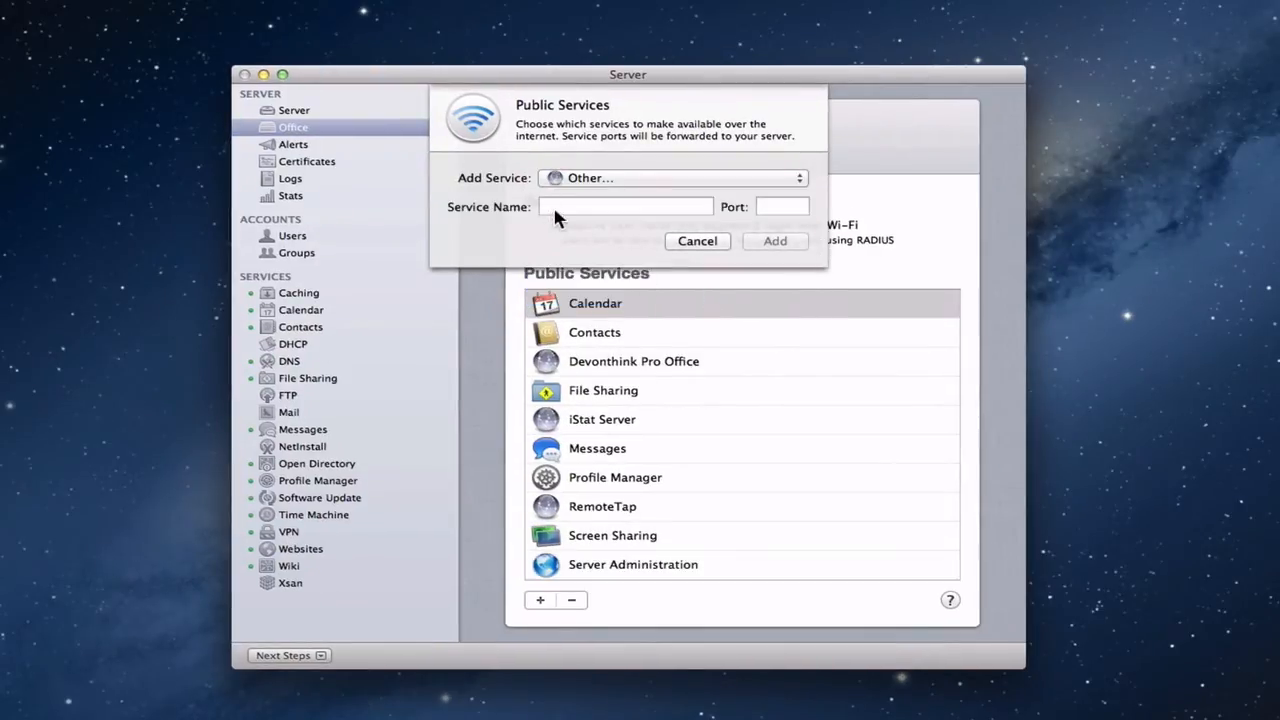
pyautogui.click(555, 212)
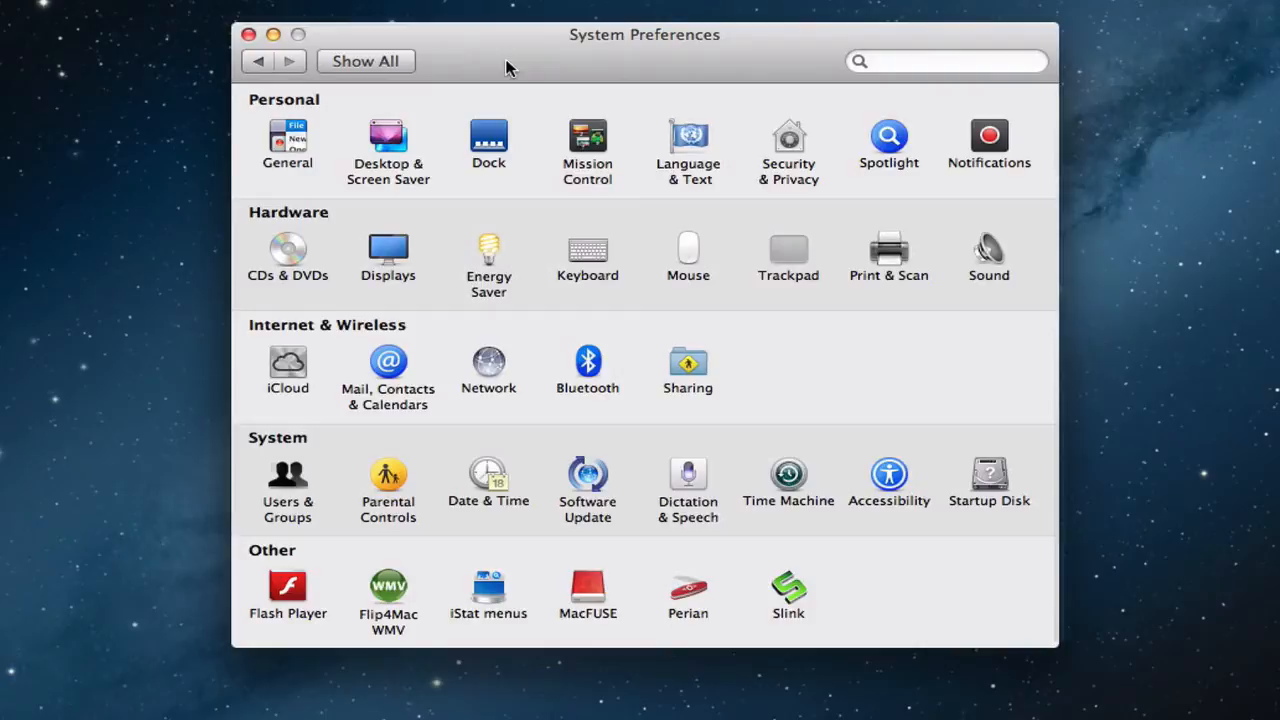
# Step: Connect the VPN (L2TP) service to server.macscreencaster.com from the Network preferences
pyautogui.click(490, 368)
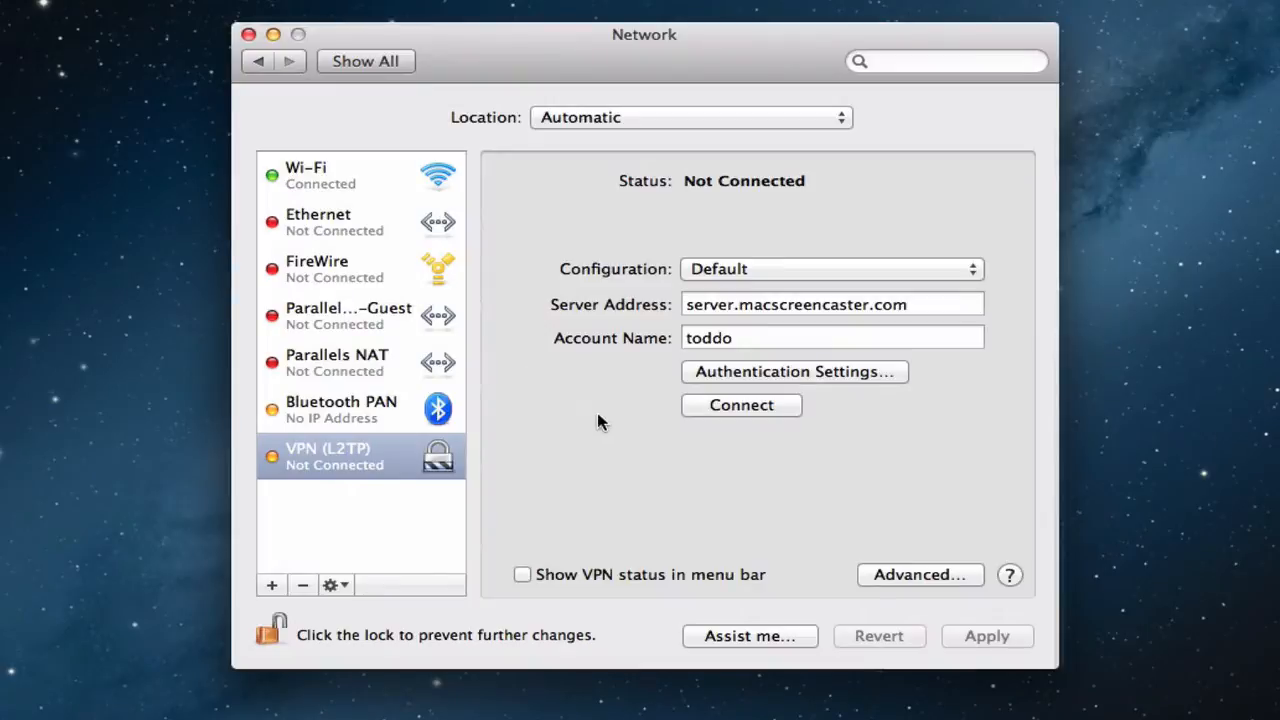
pyautogui.click(746, 410)
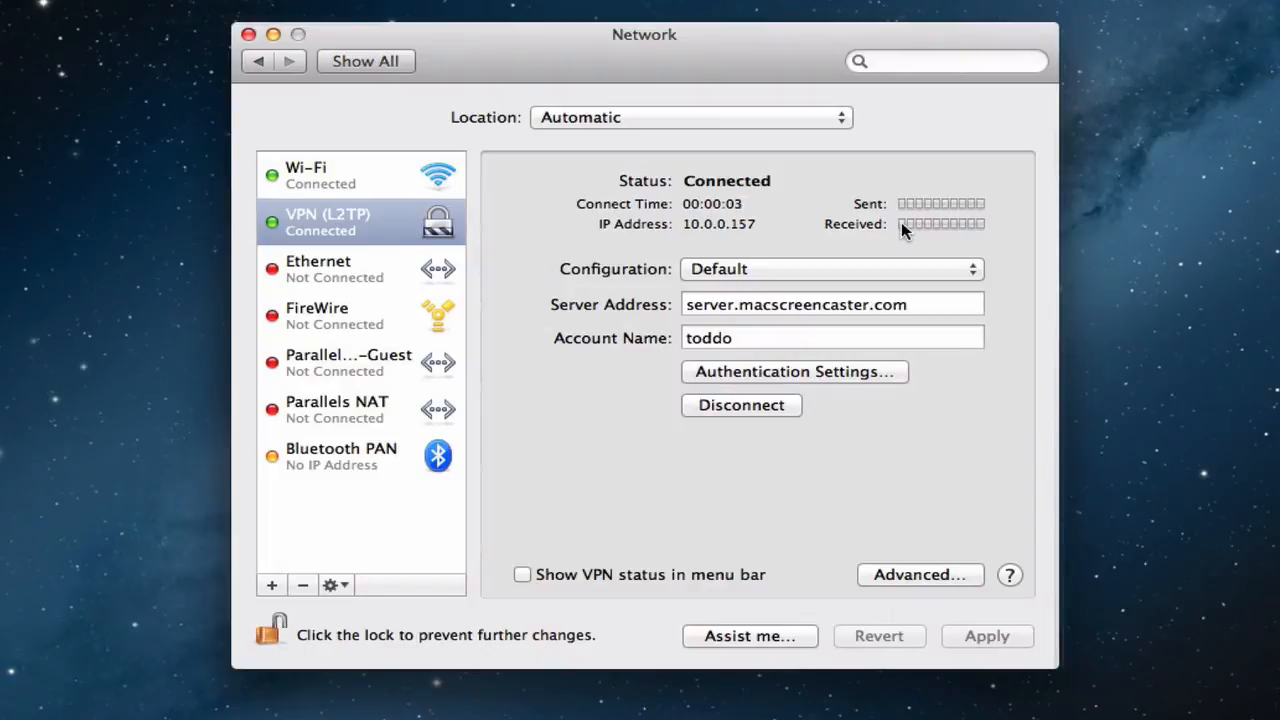
# Step: Show the Login Options in the Users & Groups preferences
pyautogui.click(366, 61)
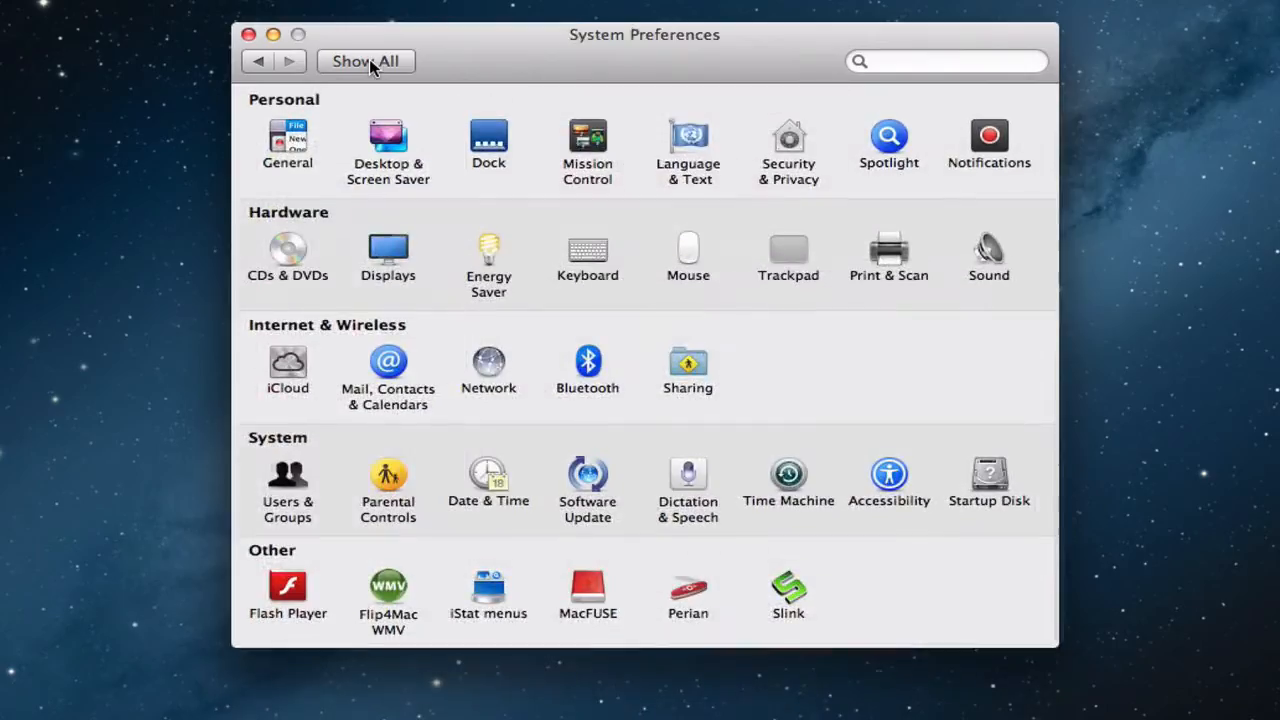
pyautogui.click(287, 480)
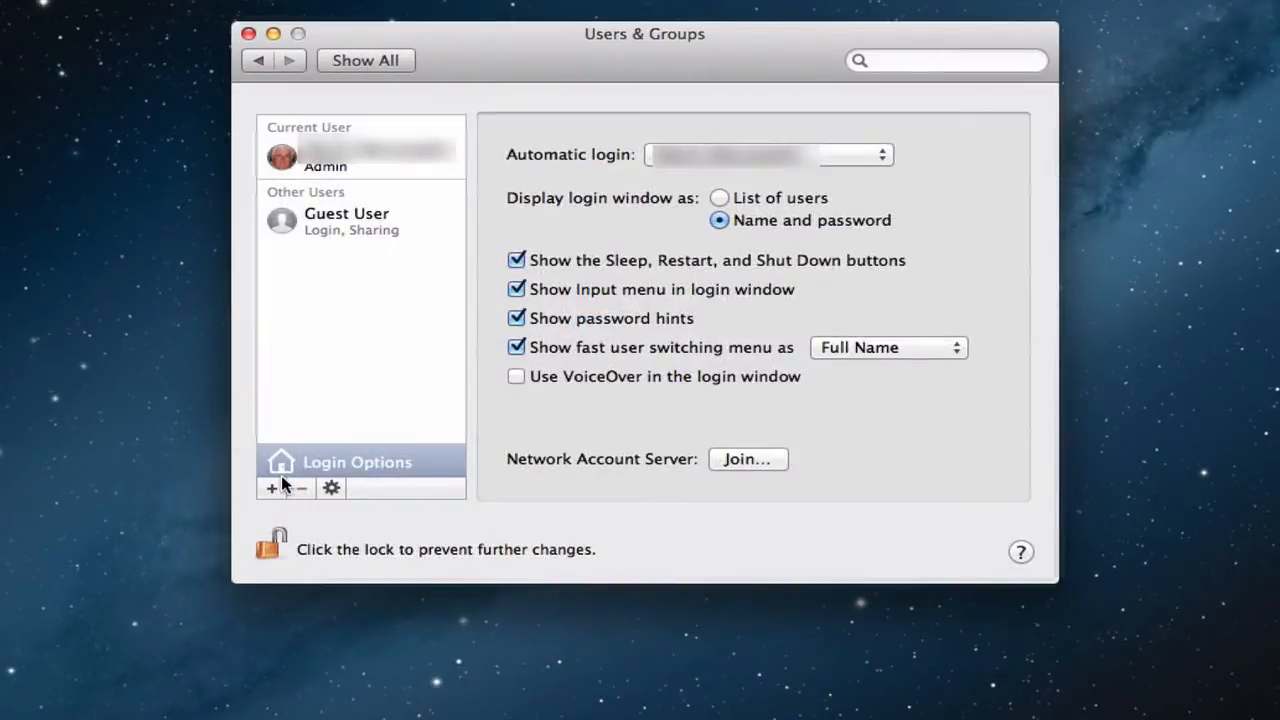
pyautogui.click(338, 464)
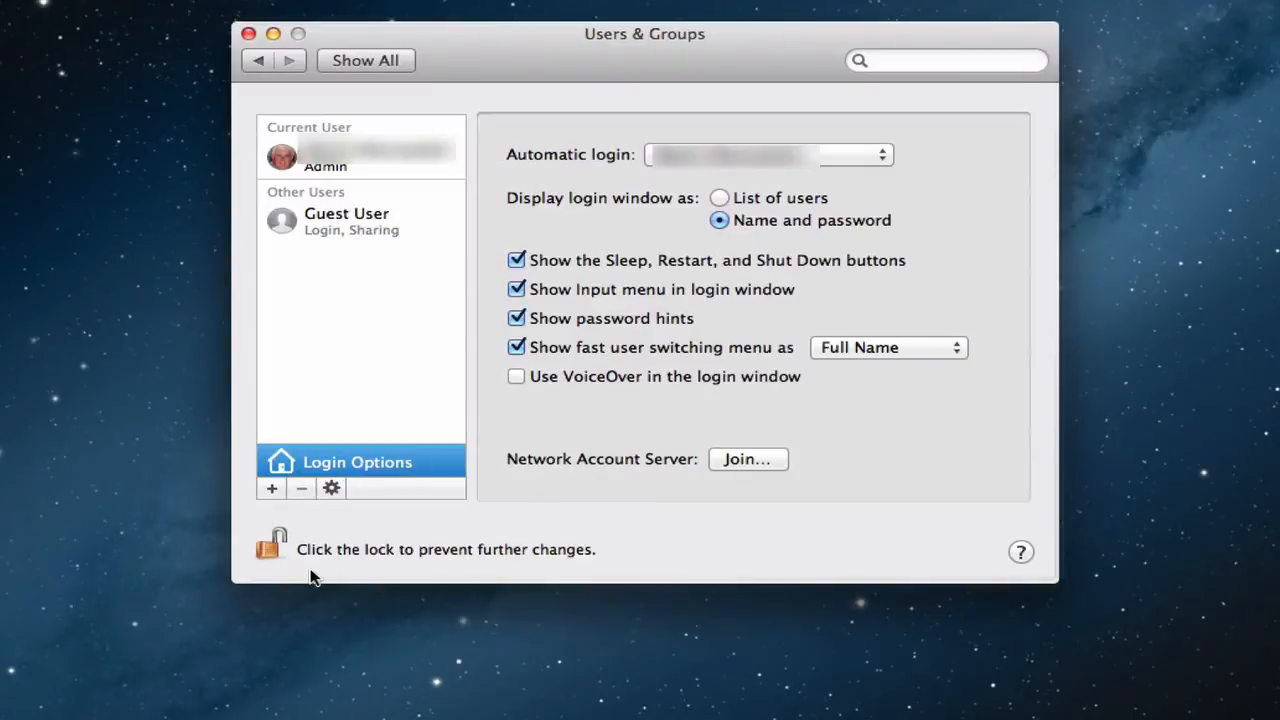
pyautogui.click(283, 547)
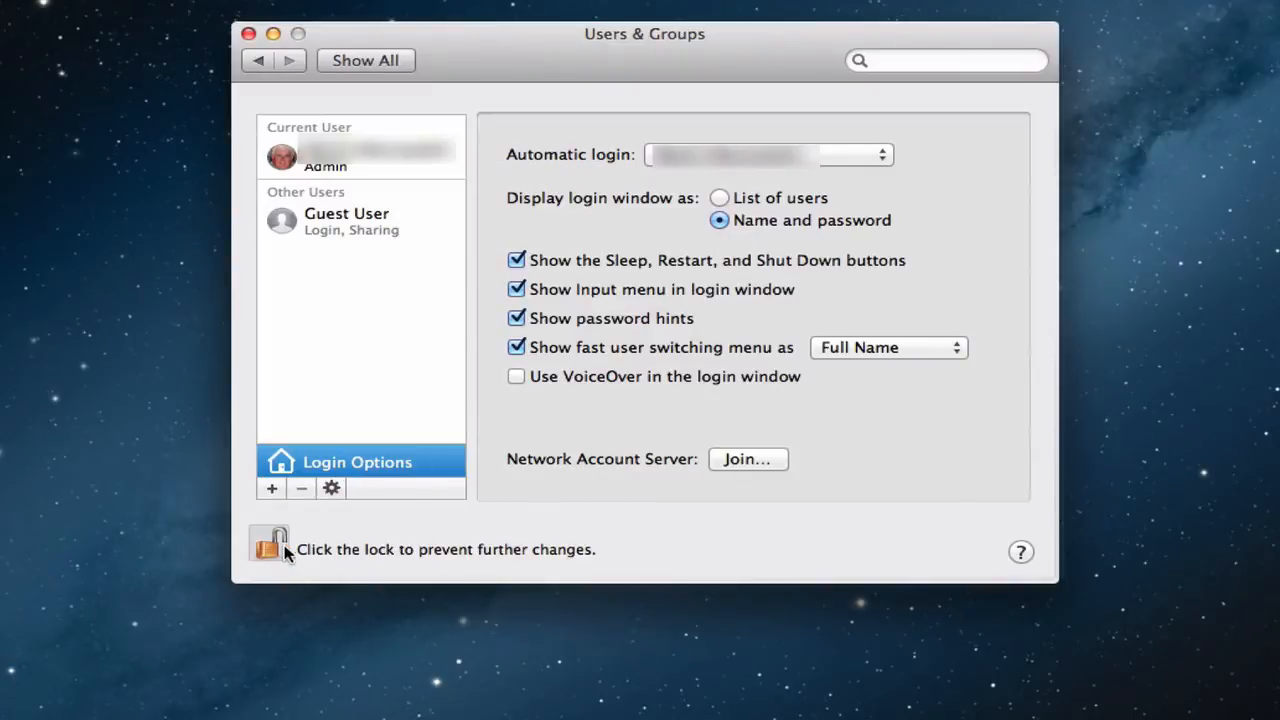
# Step: Join the network account server server.macscreencaster.com, trusting its SSL certificates and continuing without a secure connection
pyautogui.click(745, 460)
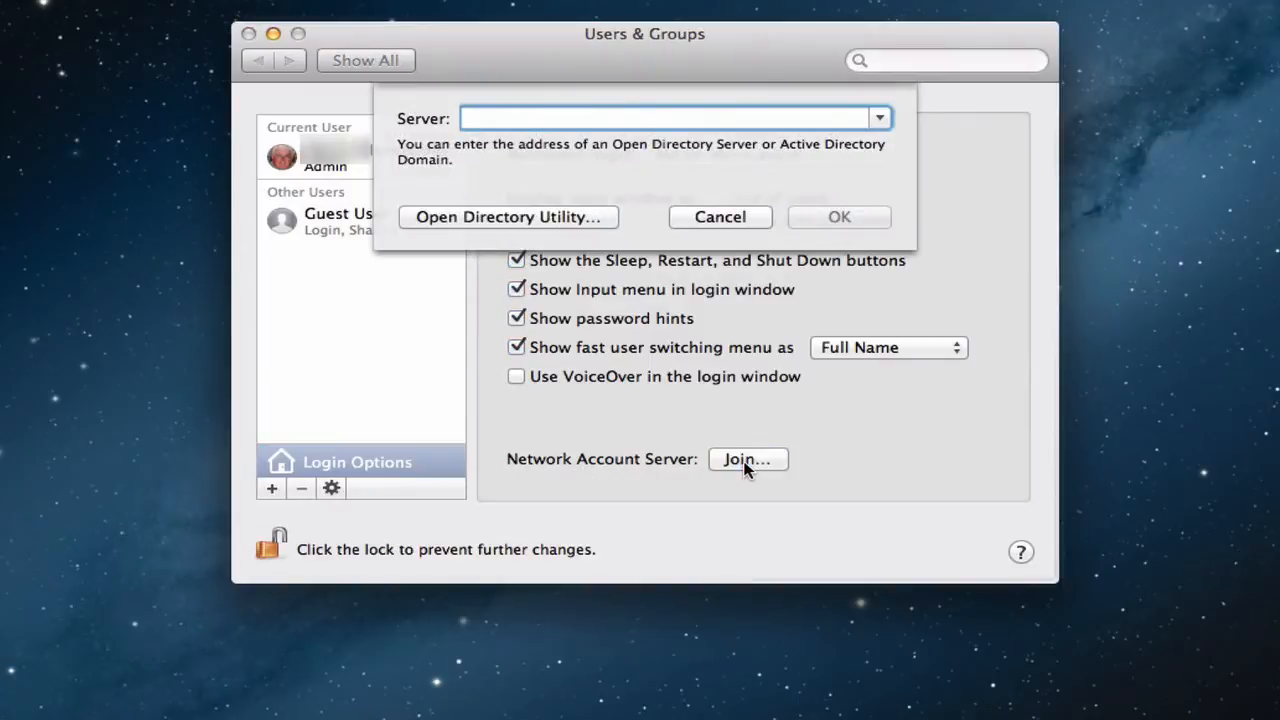
pyautogui.write('server.')
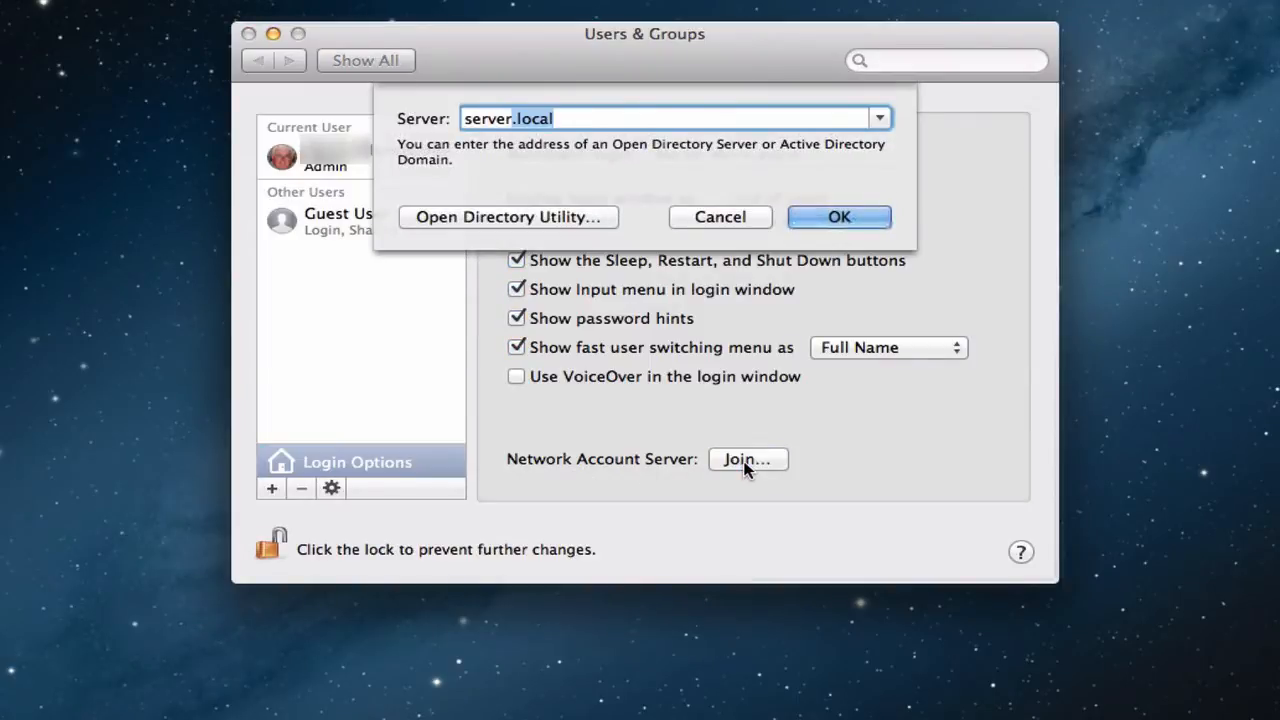
pyautogui.write('macs')
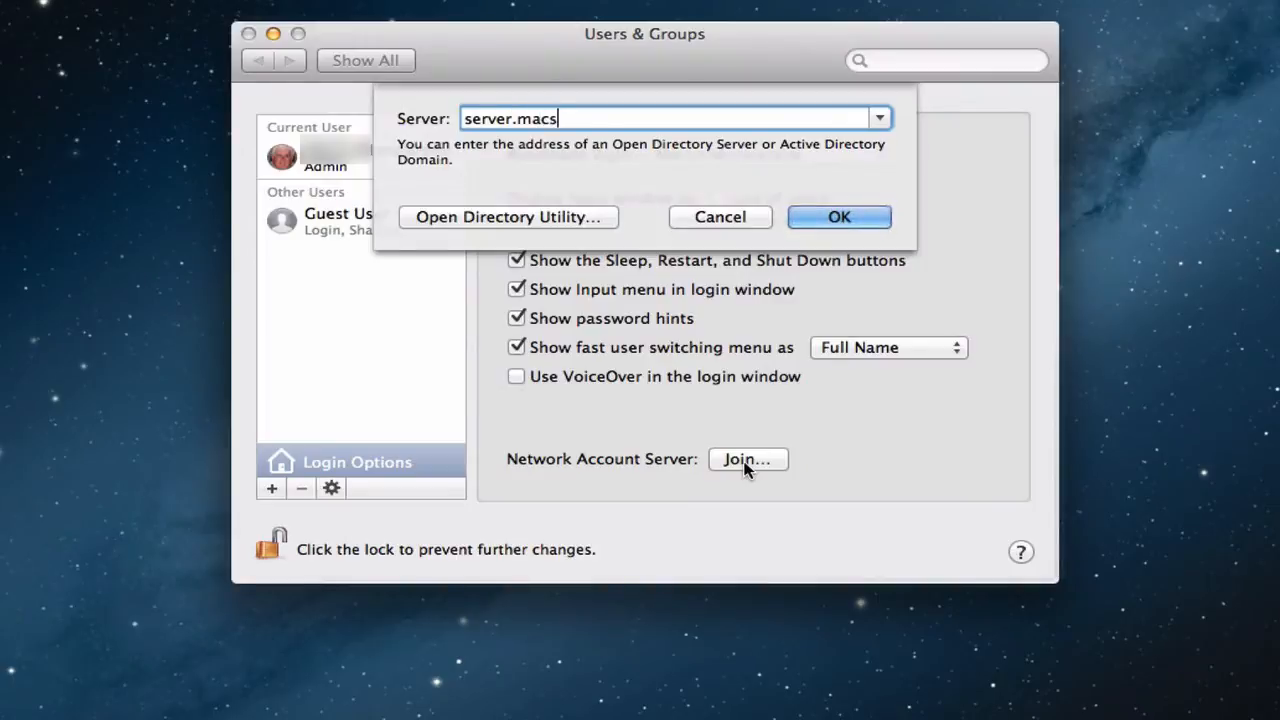
pyautogui.write('creencaster.com')
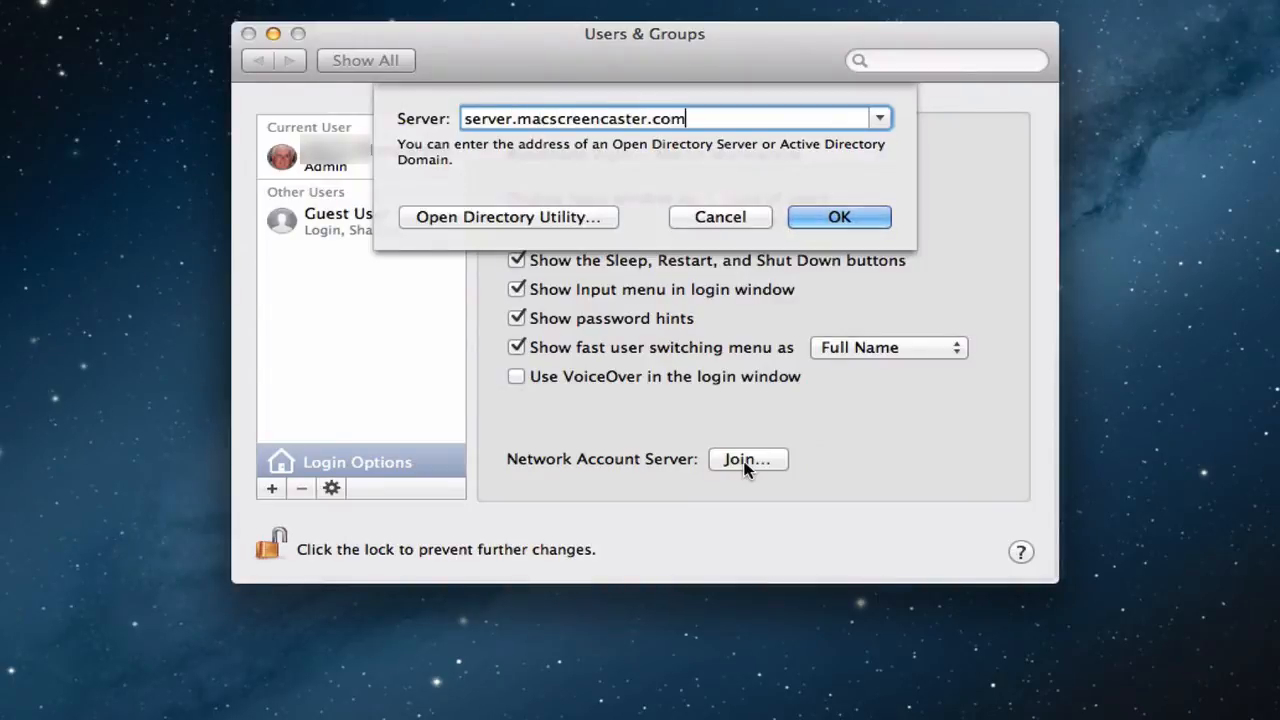
pyautogui.press('Return')
pyautogui.click(837, 216)
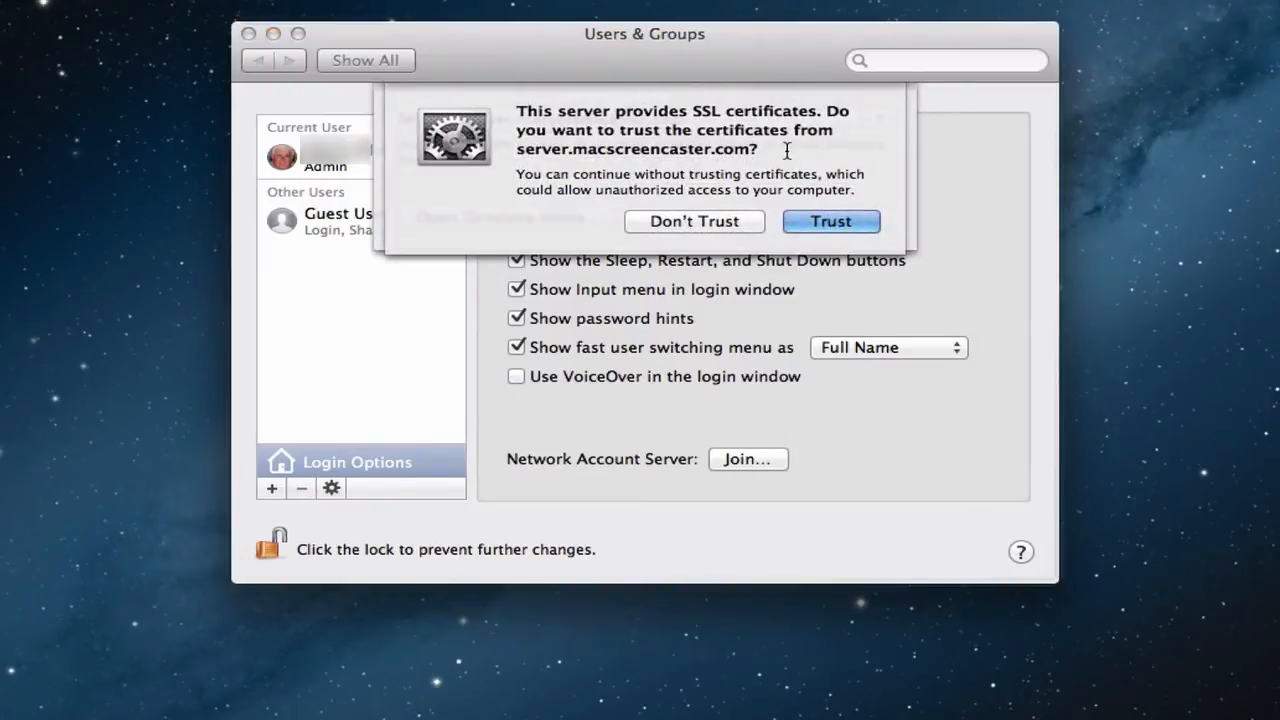
pyautogui.click(838, 221)
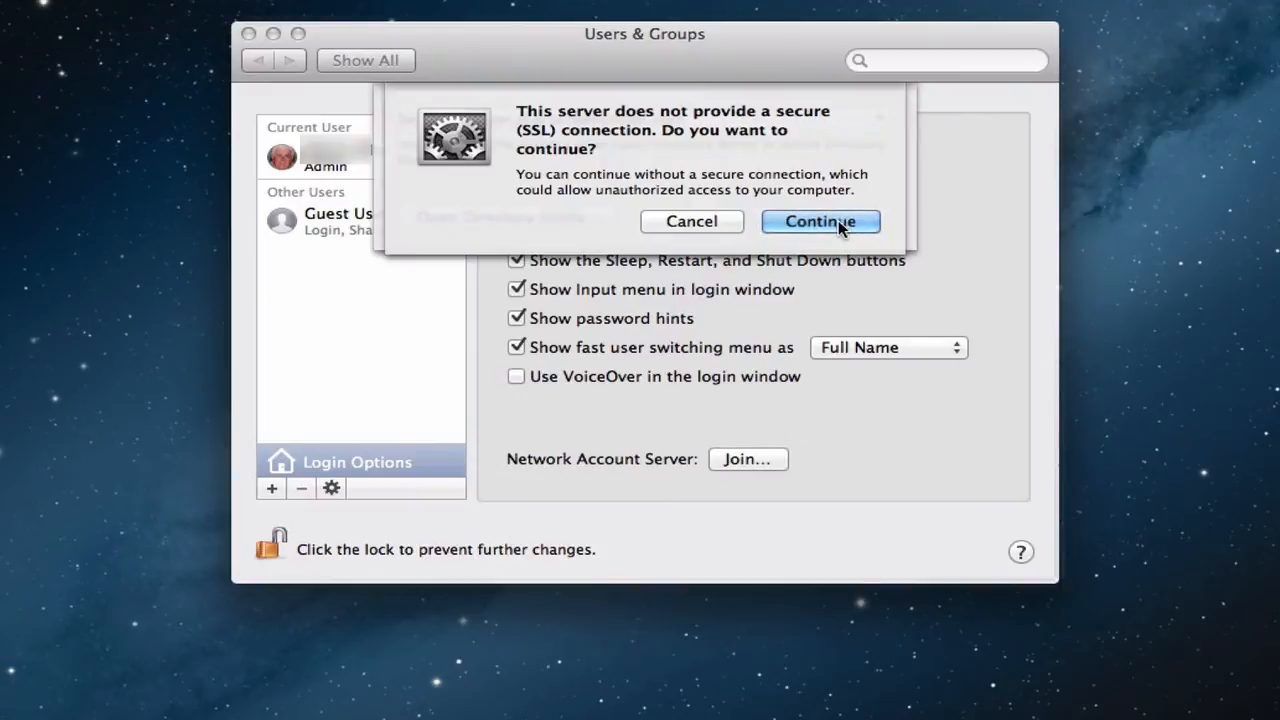
pyautogui.click(838, 220)
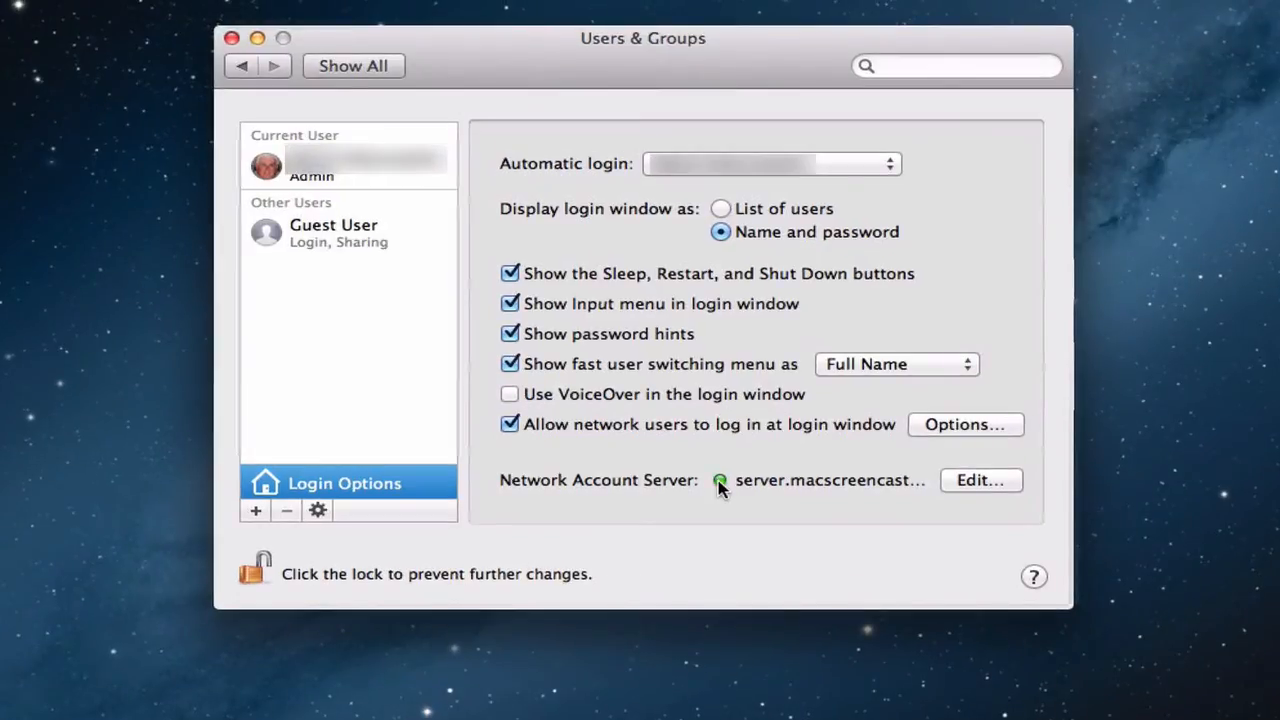
# Step: Review the VPN connection's advanced session options for disconnecting on account switch or logout, and accept them
pyautogui.click(343, 64)
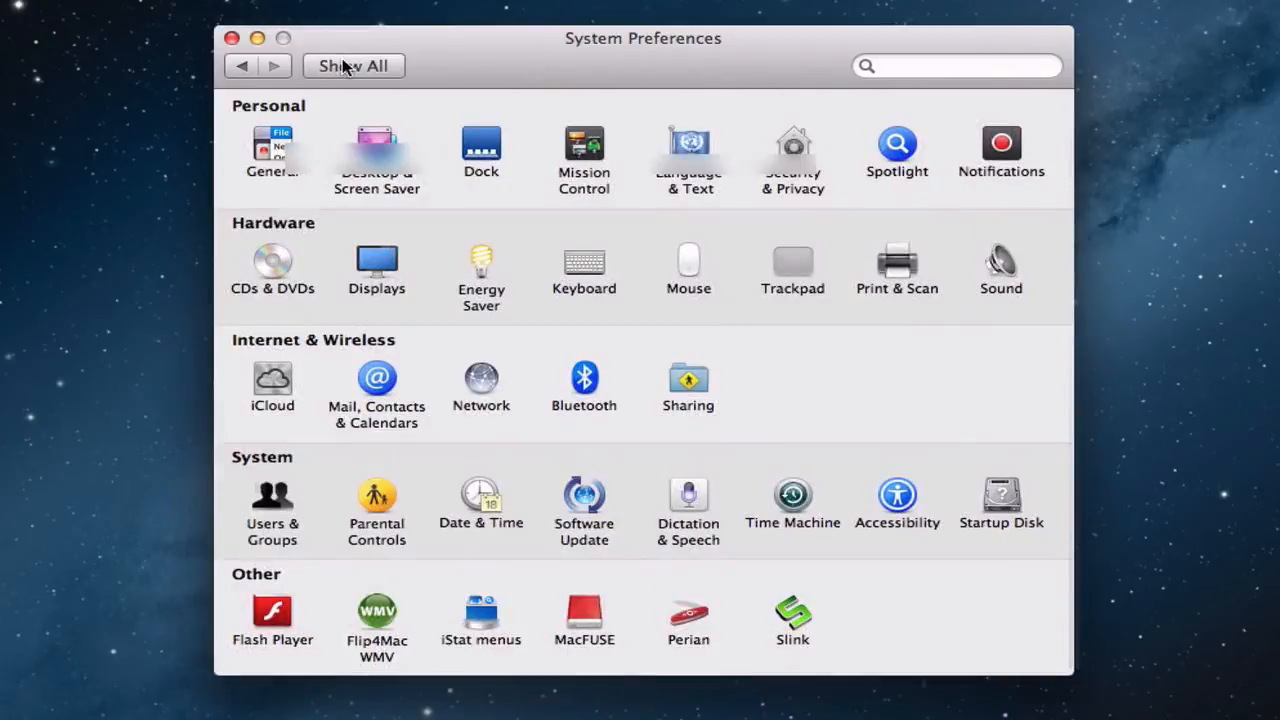
pyautogui.click(476, 388)
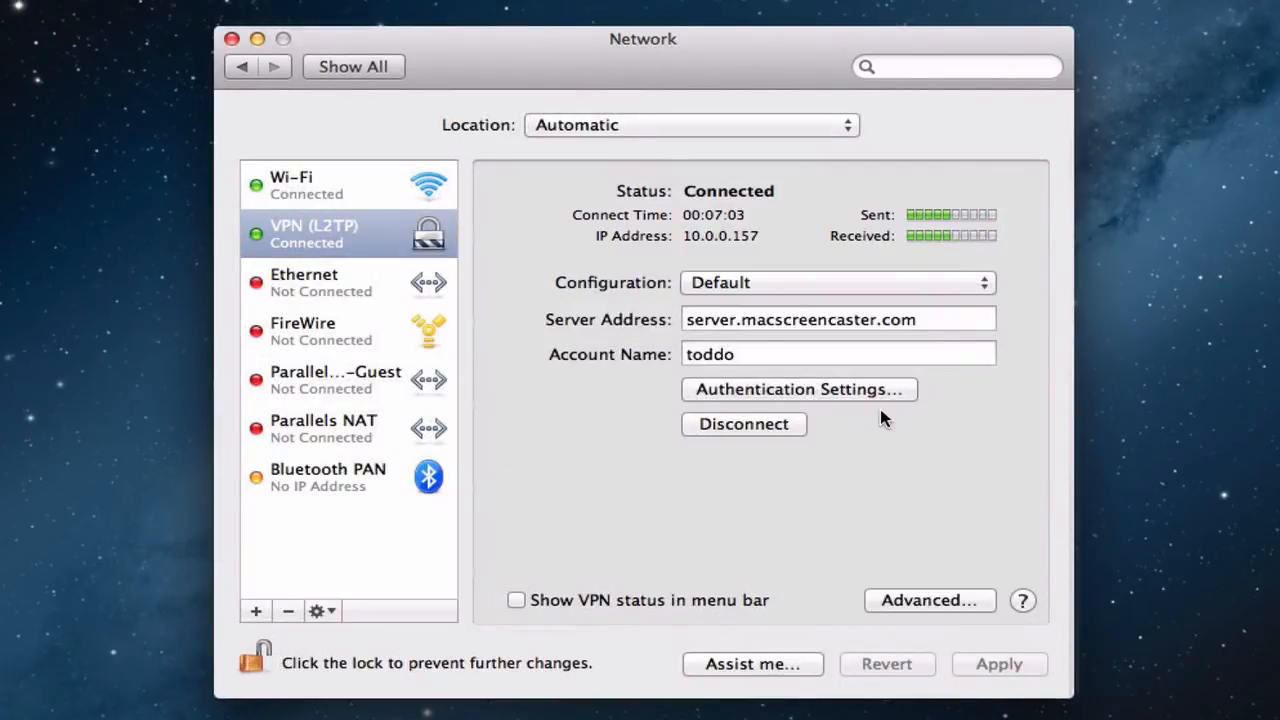
pyautogui.click(905, 606)
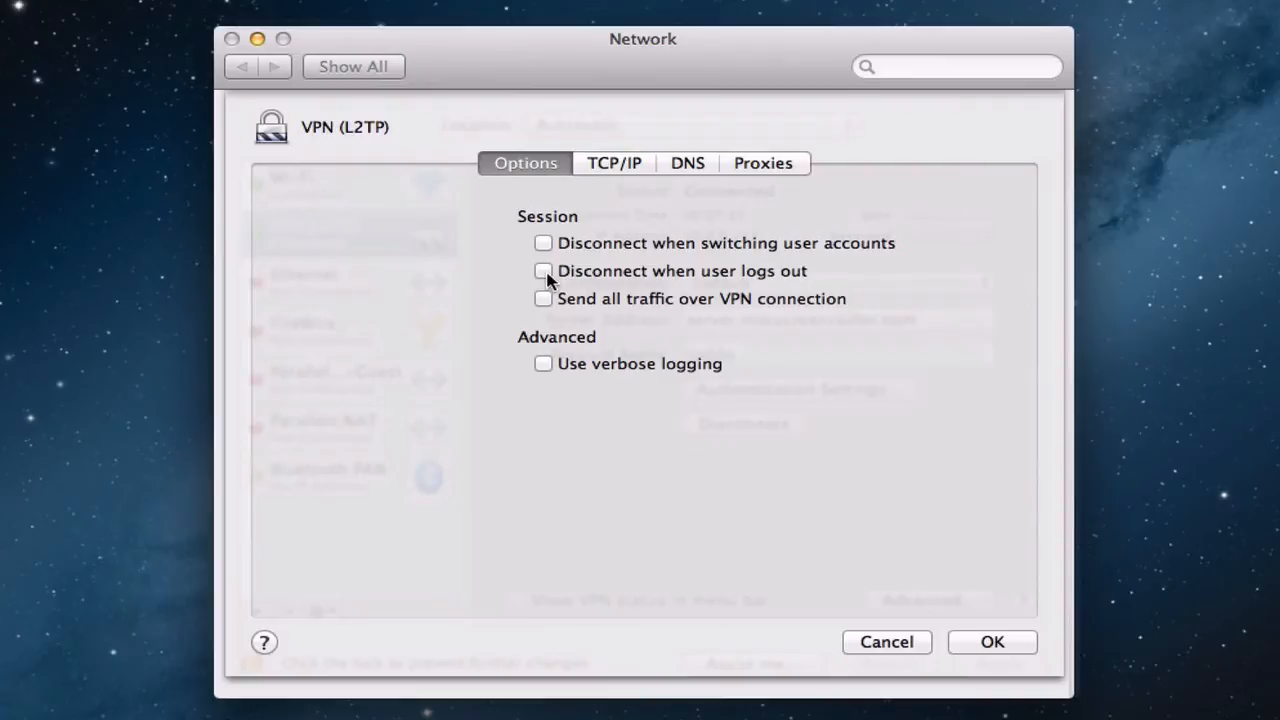
pyautogui.click(977, 641)
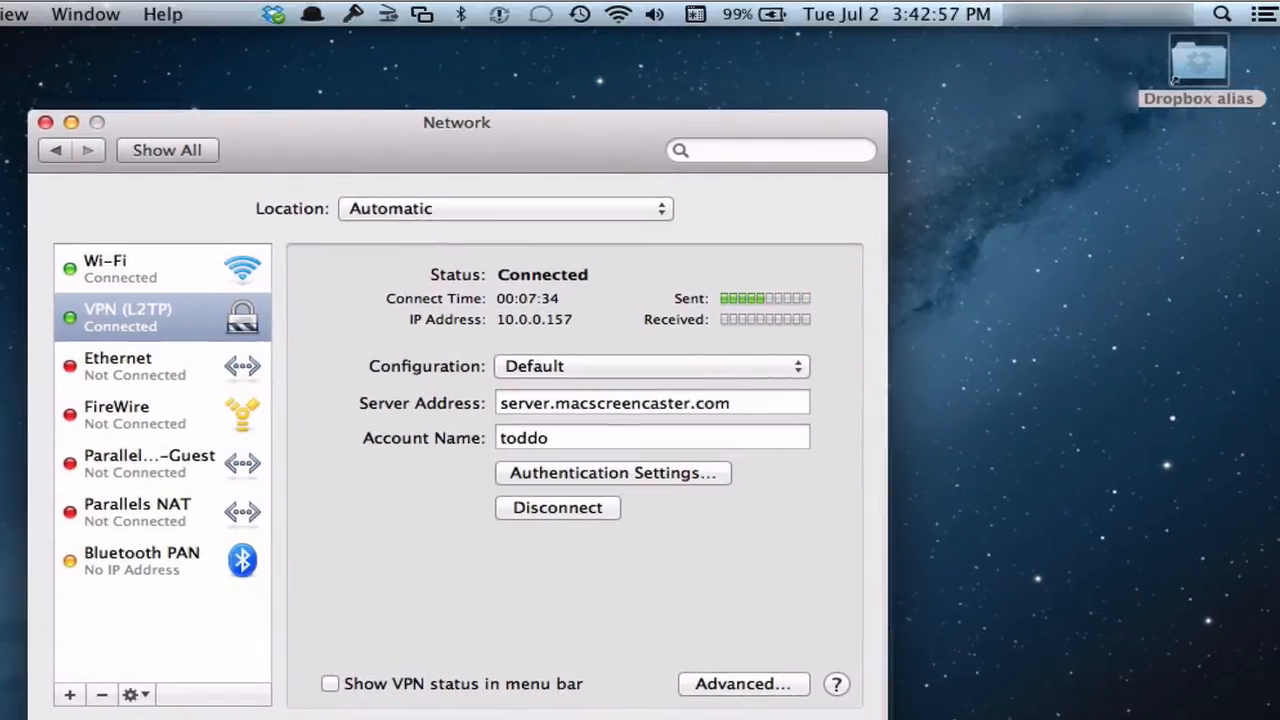
# Step: Switch to the login window and log in as the network user with the account name and account password
pyautogui.click(1068, 15)
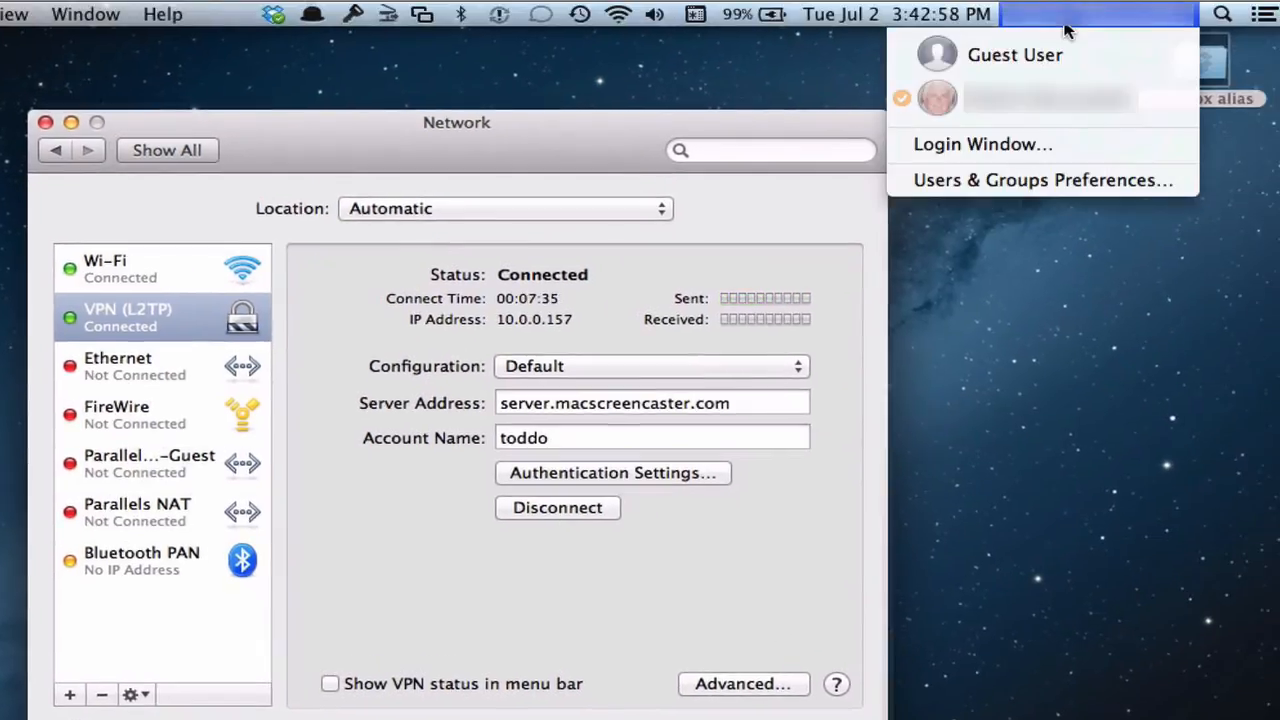
pyautogui.click(1024, 148)
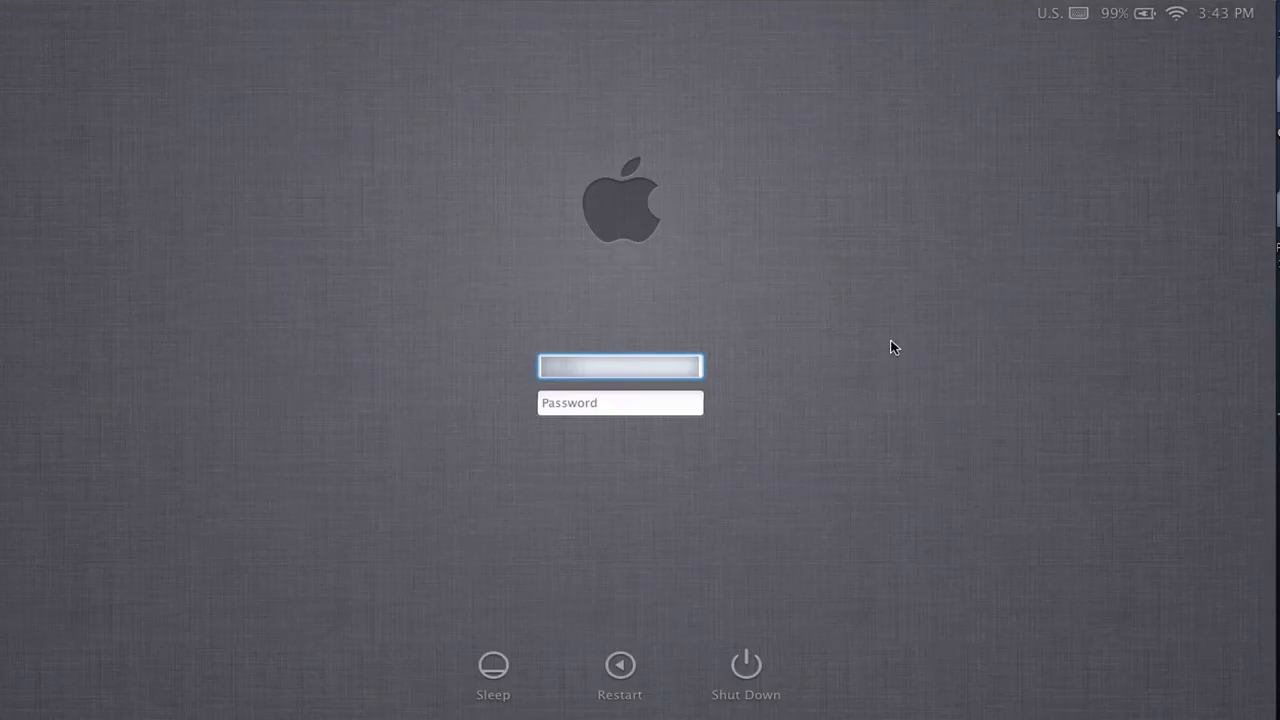
pyautogui.press('Tab')
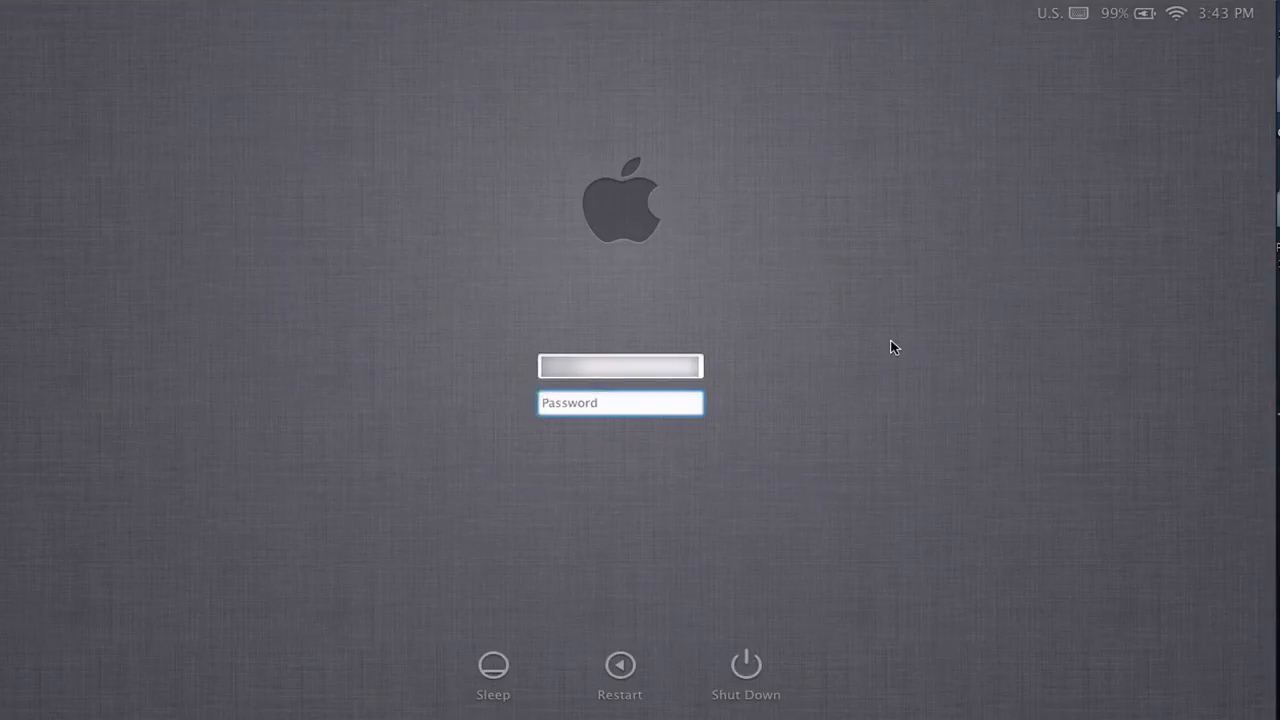
pyautogui.write('•••••••••••')
pyautogui.press('Return')
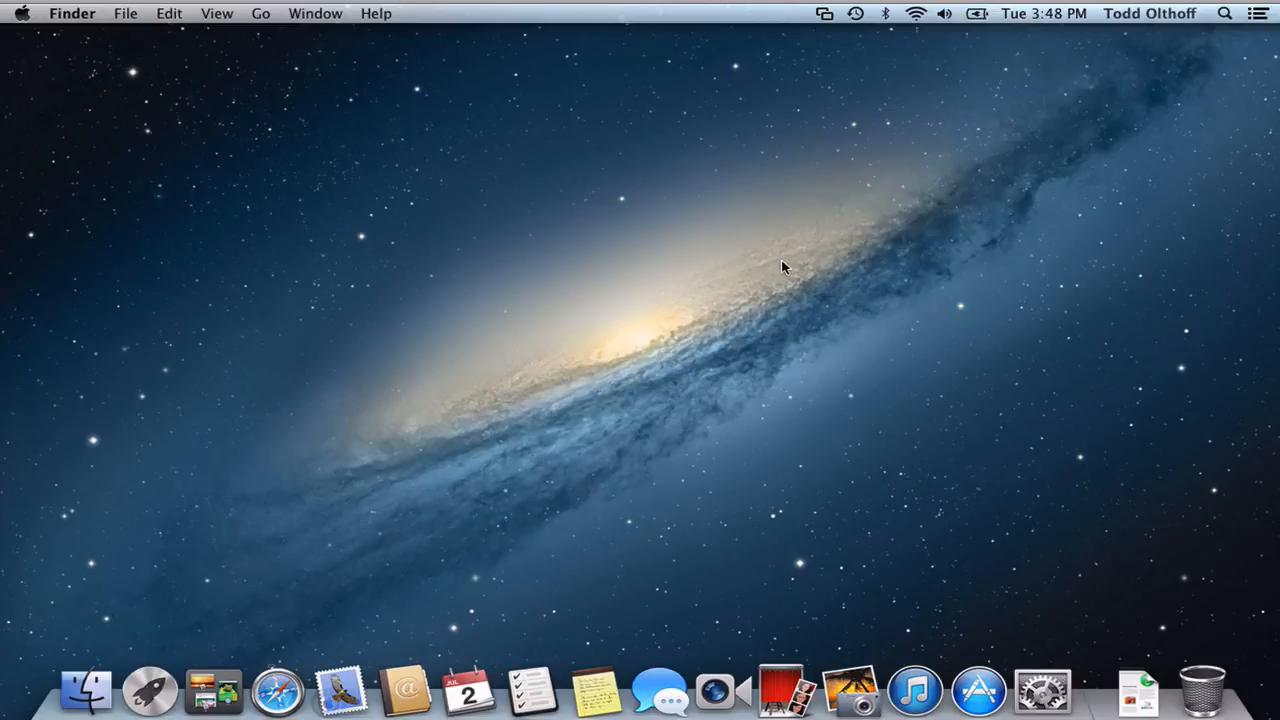
# Step: View the accounts in the fast user switching menu and move the All My Files window higher on the desktop
pyautogui.click(1147, 15)
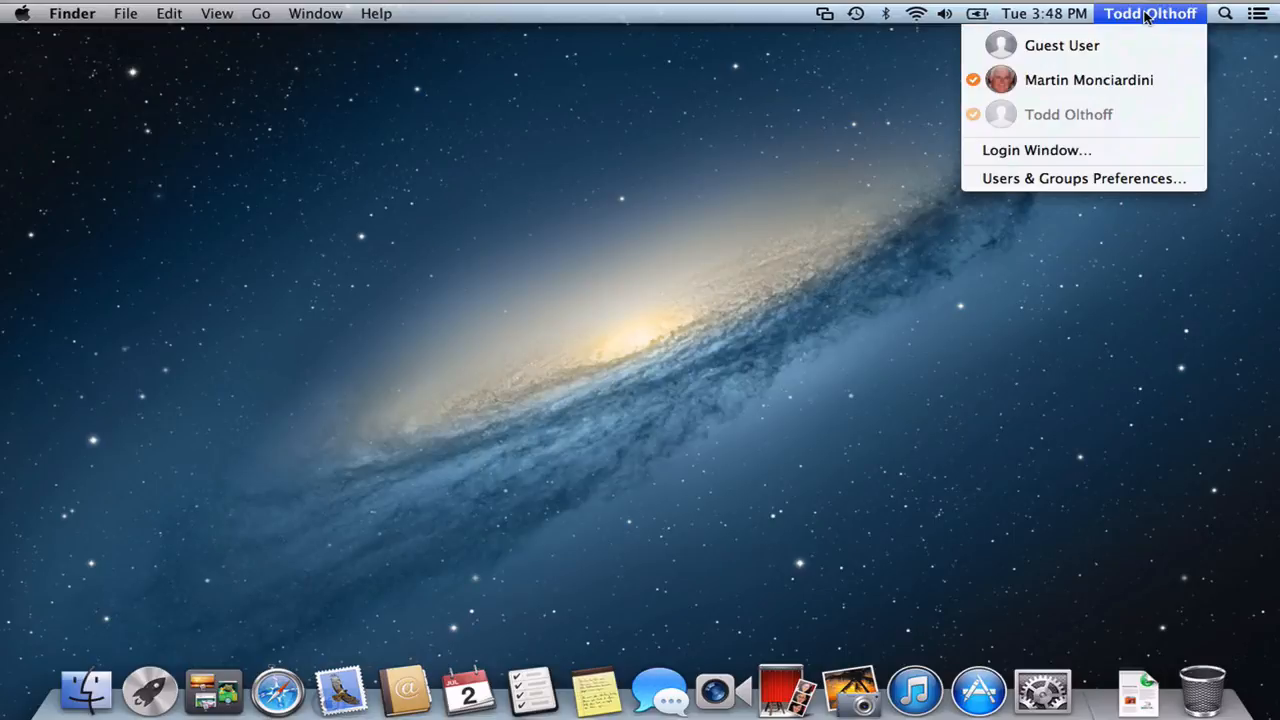
pyautogui.click(1147, 15)
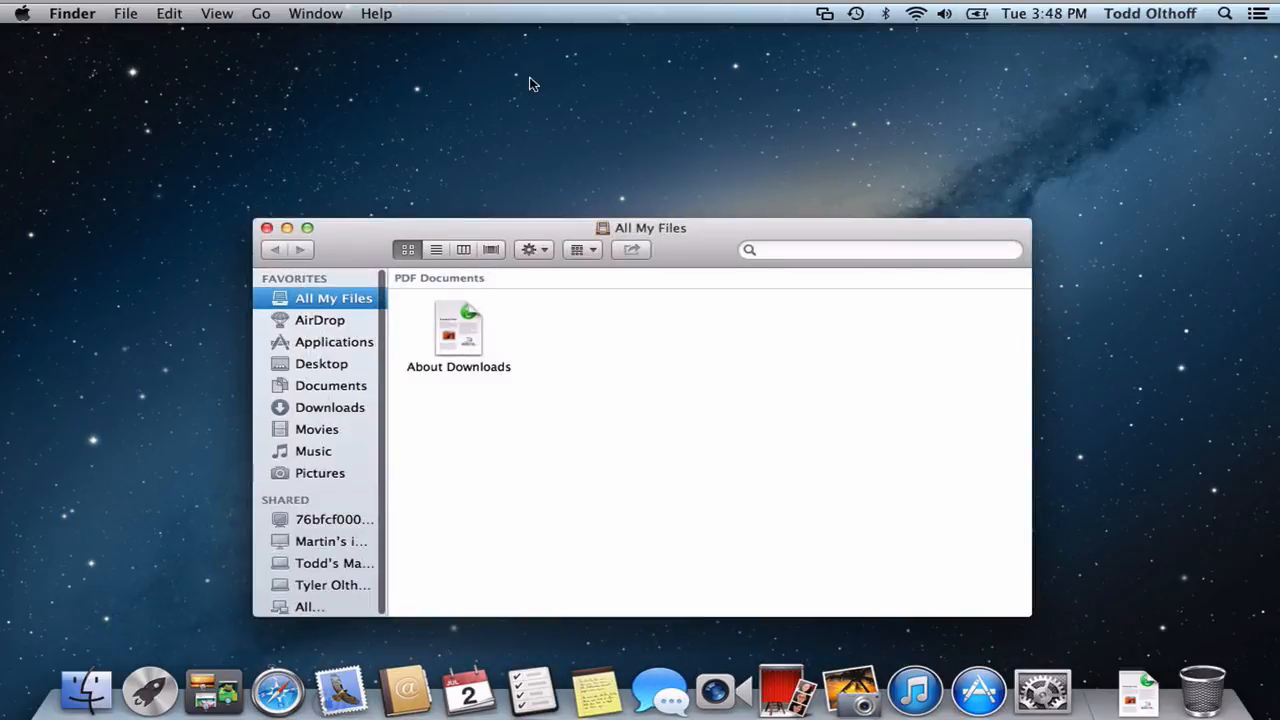
pyautogui.moveTo(345, 249); pyautogui.dragTo(345, 140)
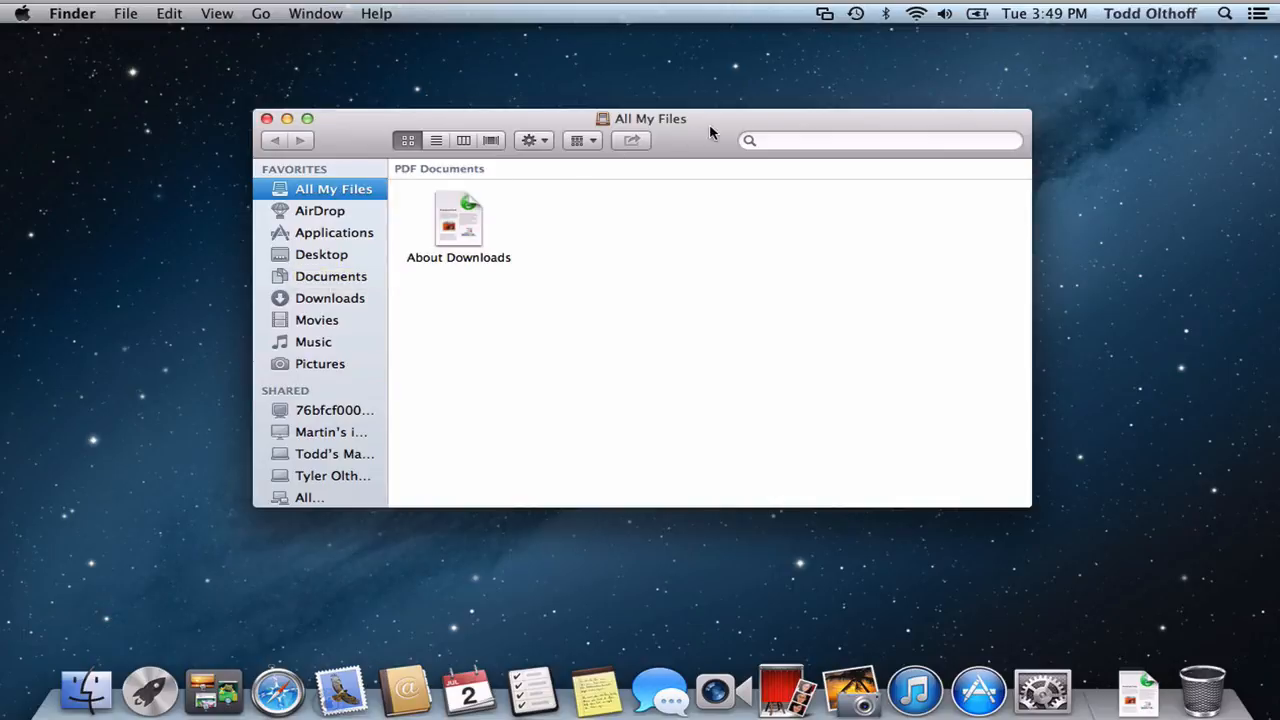
pyautogui.moveTo(710, 133); pyautogui.dragTo(730, 131)
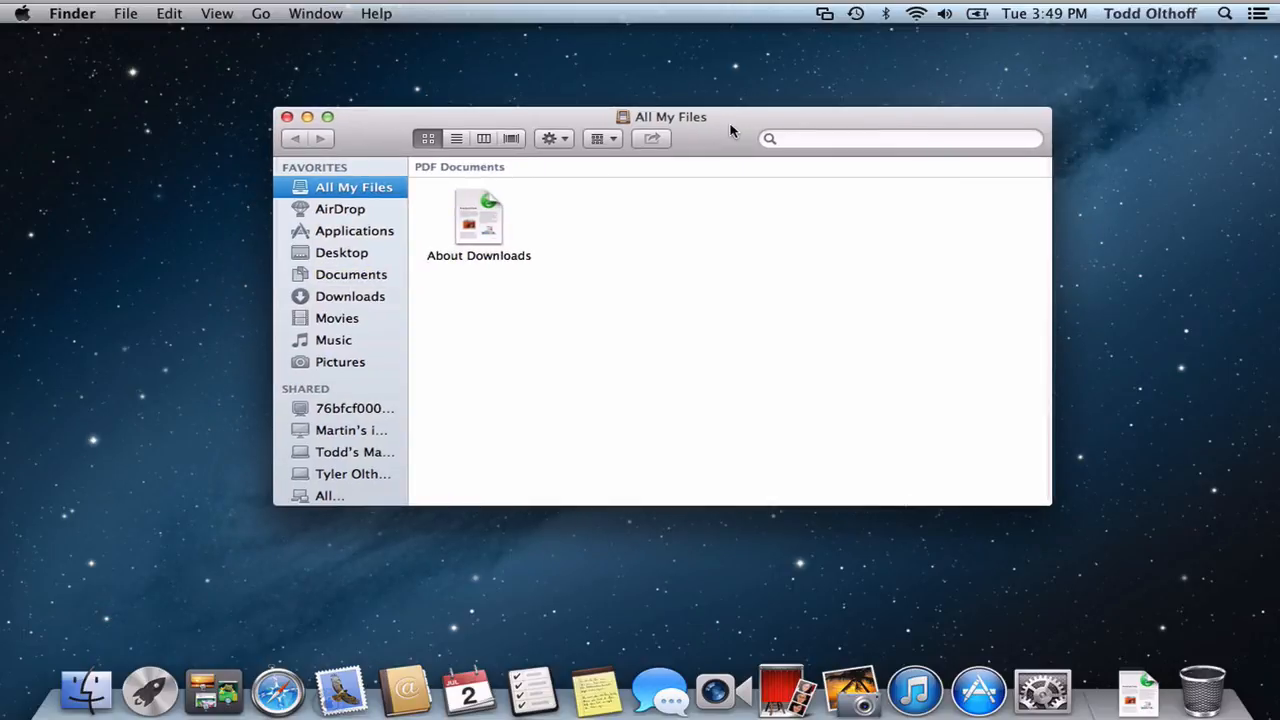